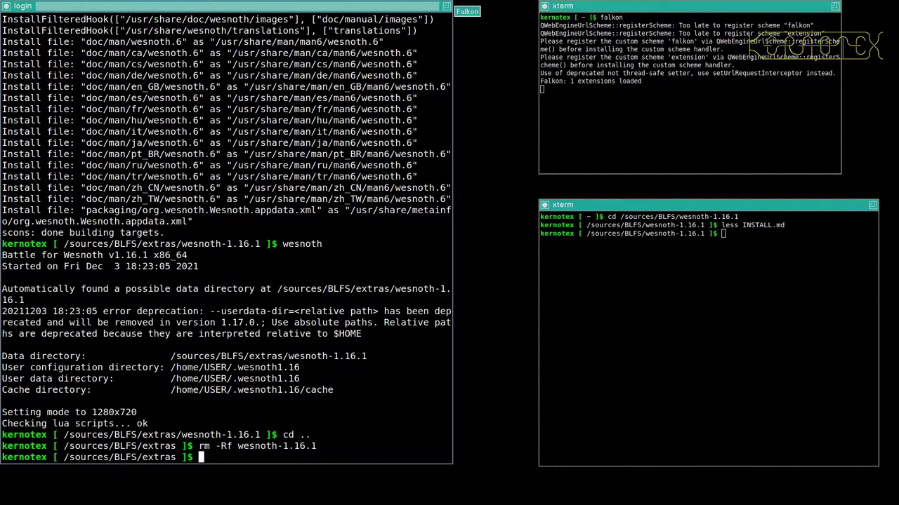
Step: Switch to Falkon and replace the Battle for Wesnoth page with a blank tab
type("mv ~/")
left_click(474, 13)
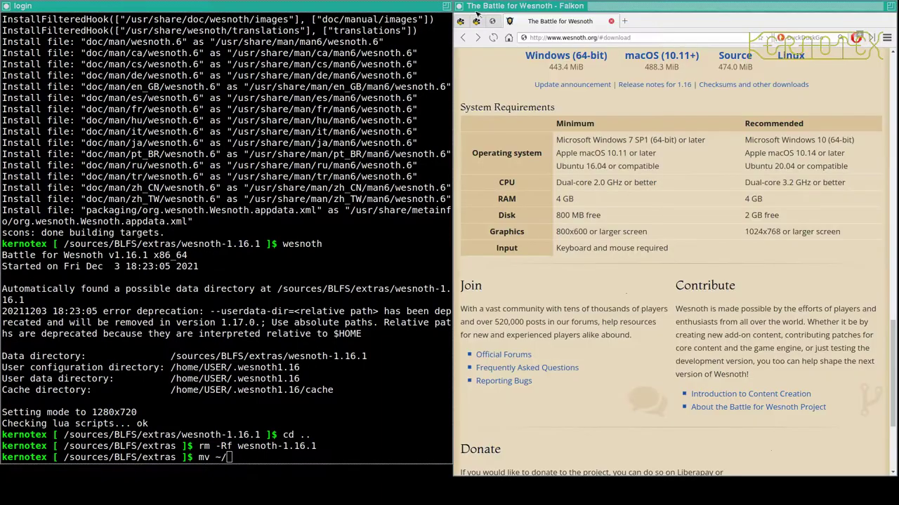
left_click(624, 21)
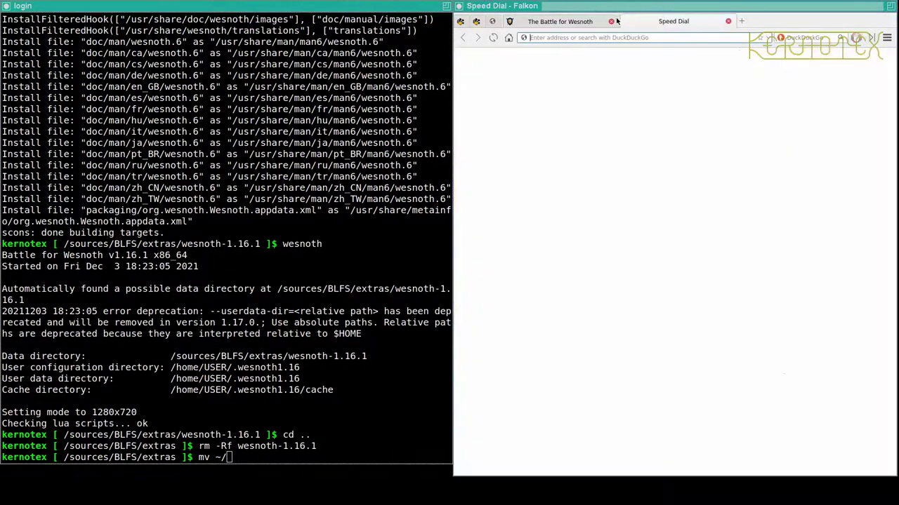
left_click(610, 22)
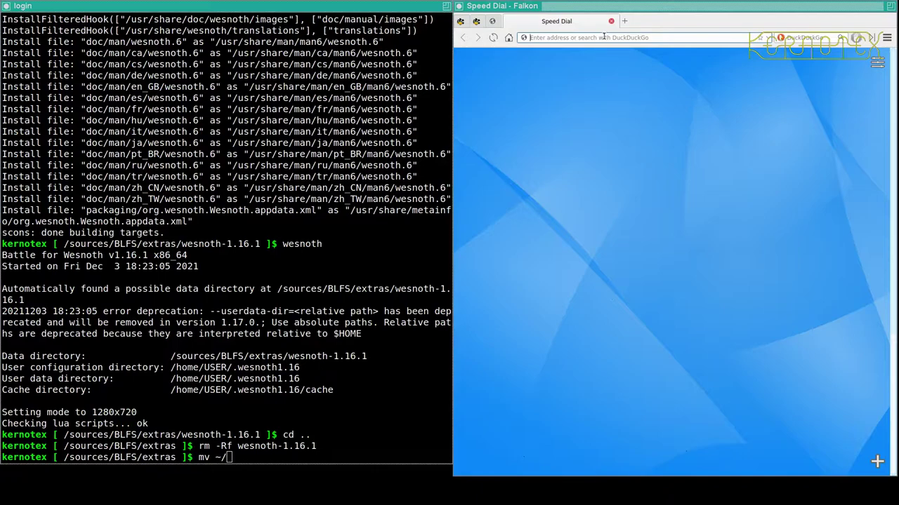
Step: Search the web for "factorio" and open the official factorio.com site
left_click(604, 37)
type("factoriop")
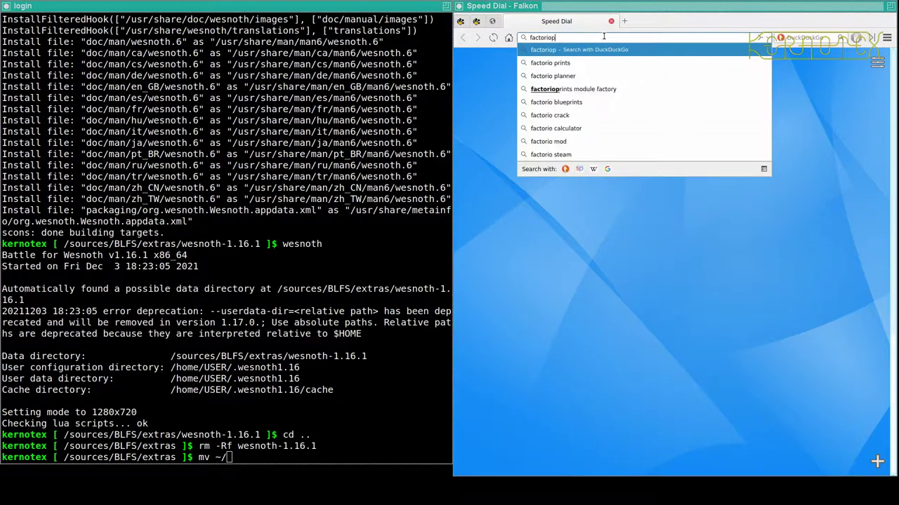
key("BackSpace")
key("Return")
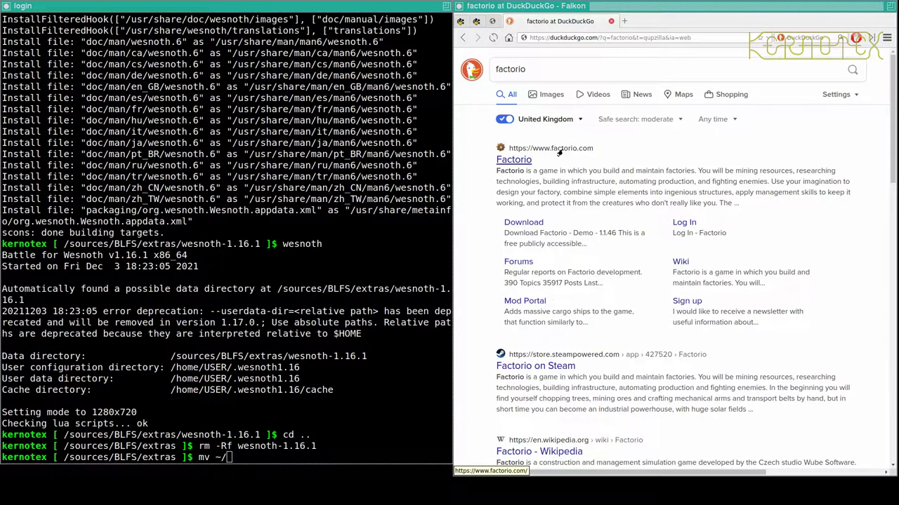
left_click(517, 161)
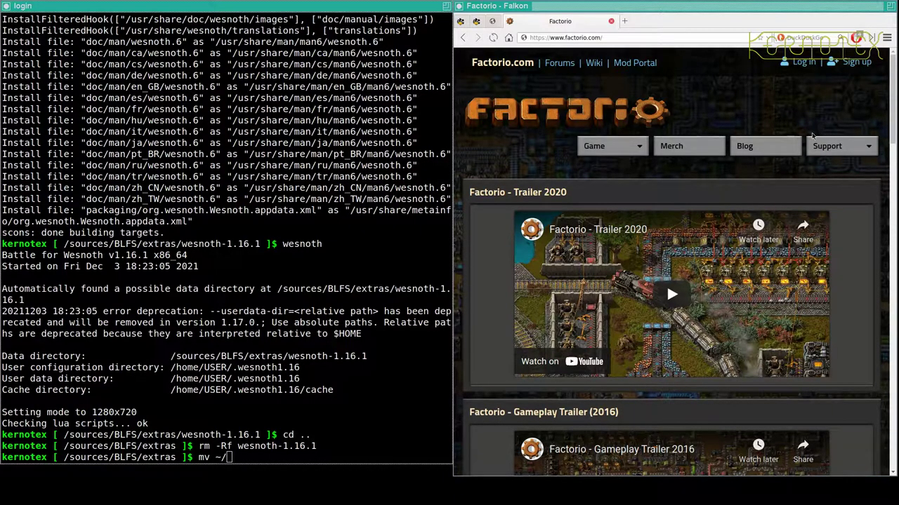
Step: Open the Factorio demo download page and review the Linux options for the stable 1.1.48 and demo 1.1.46 releases
mouse_move(634, 146)
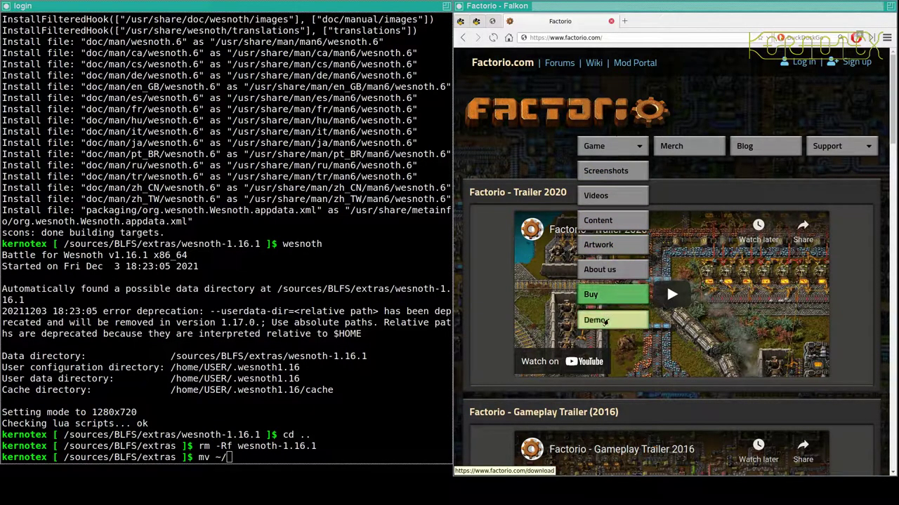
left_click(605, 320)
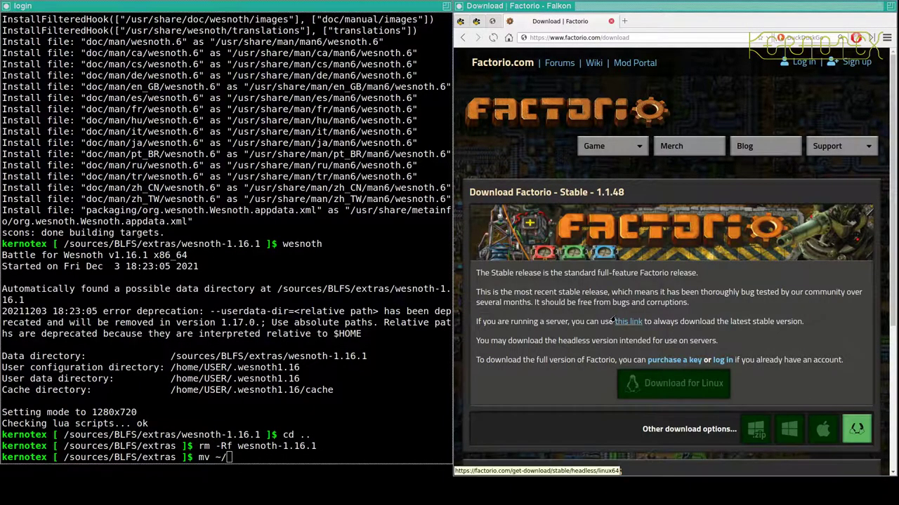
scroll(612, 320, "down", 2)
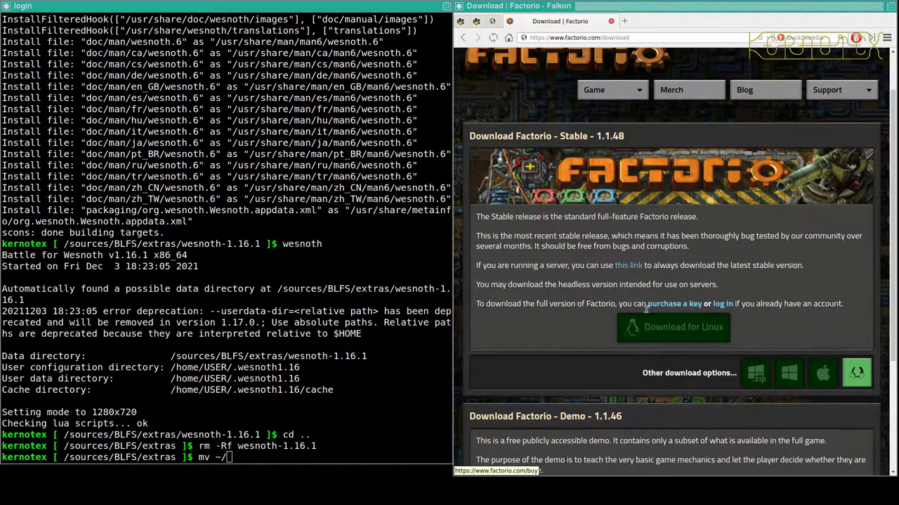
scroll(658, 321, "down", 3)
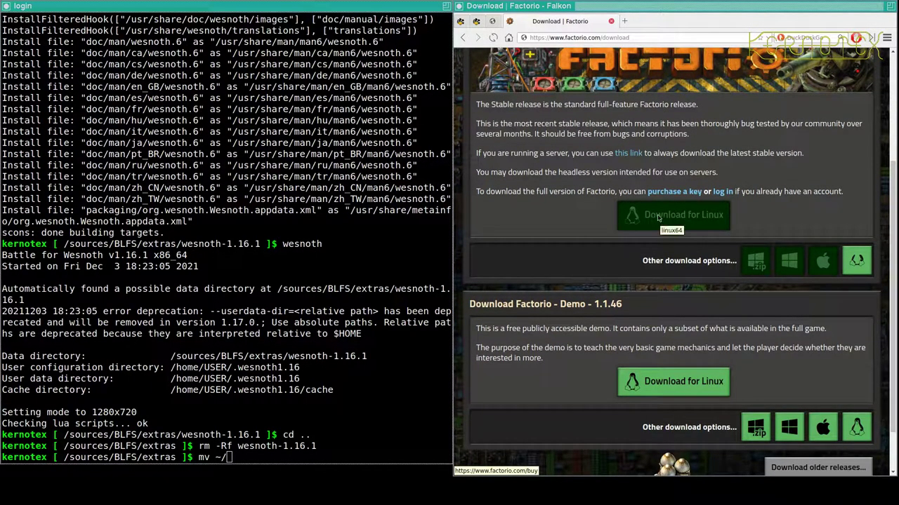
scroll(605, 121, "up", 3)
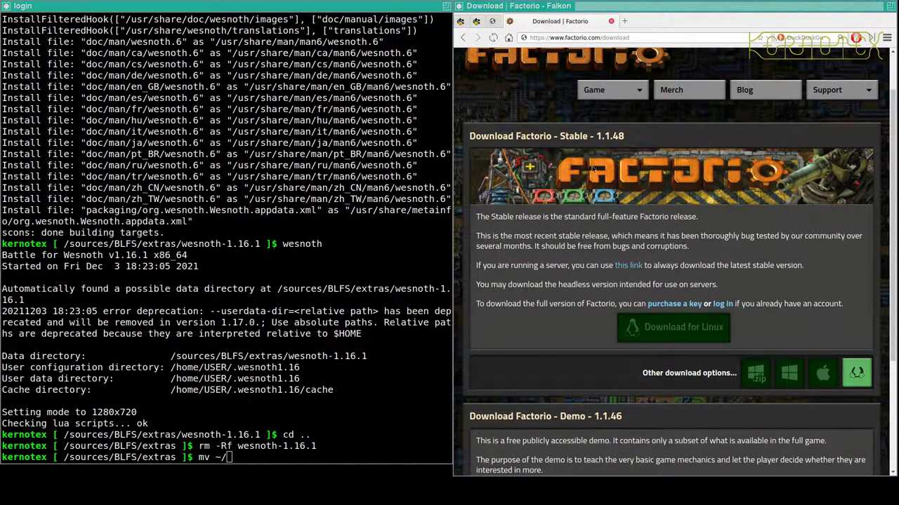
scroll(638, 274, "down", 5)
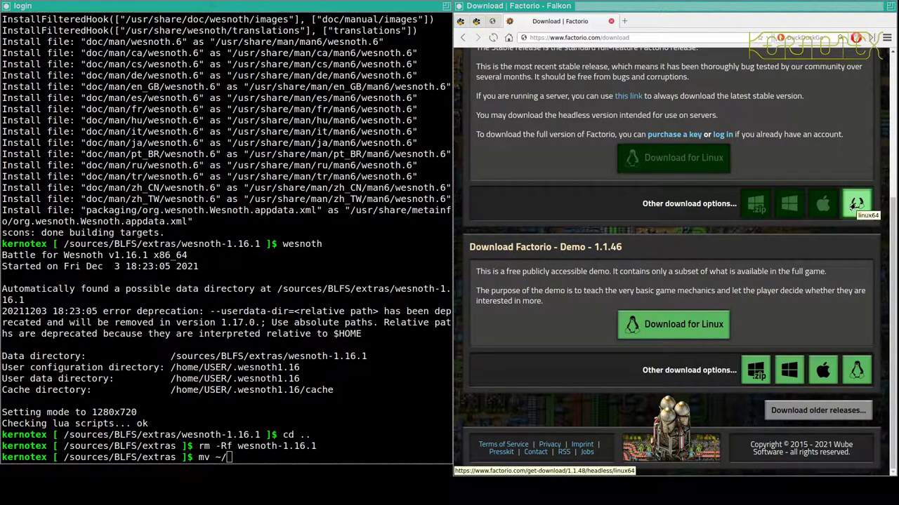
left_click(855, 204)
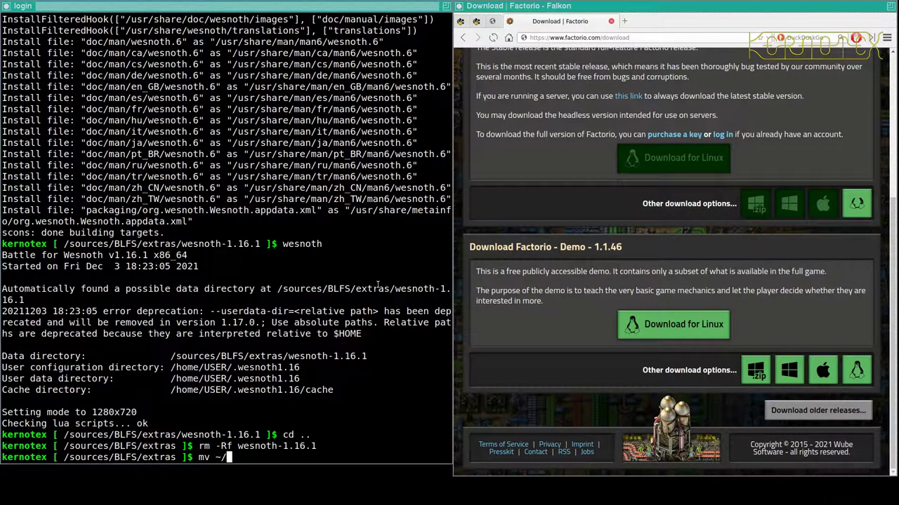
Step: In the terminal, move factorio_demo_x64_1.1.46.tar.xz from the home directory into the current extras directory
key("Tab")
key("Tab")
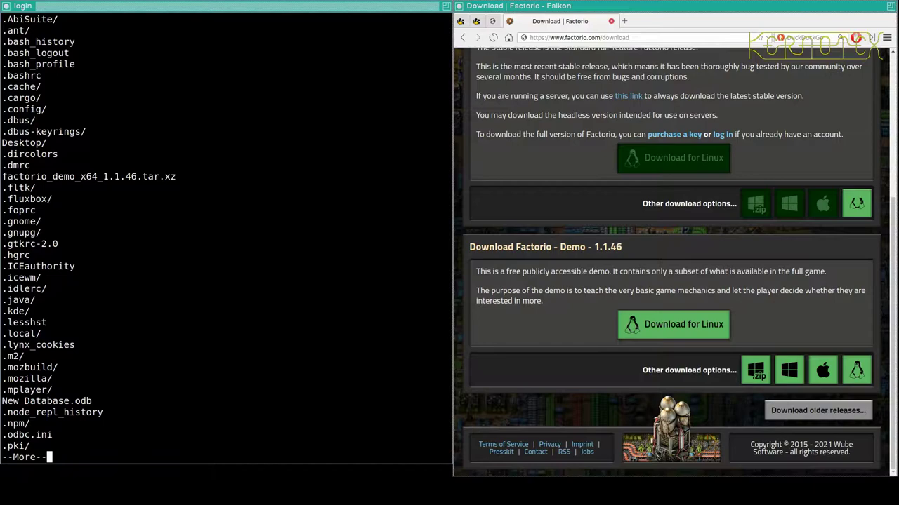
type("q")
type("fa")
key("Tab")
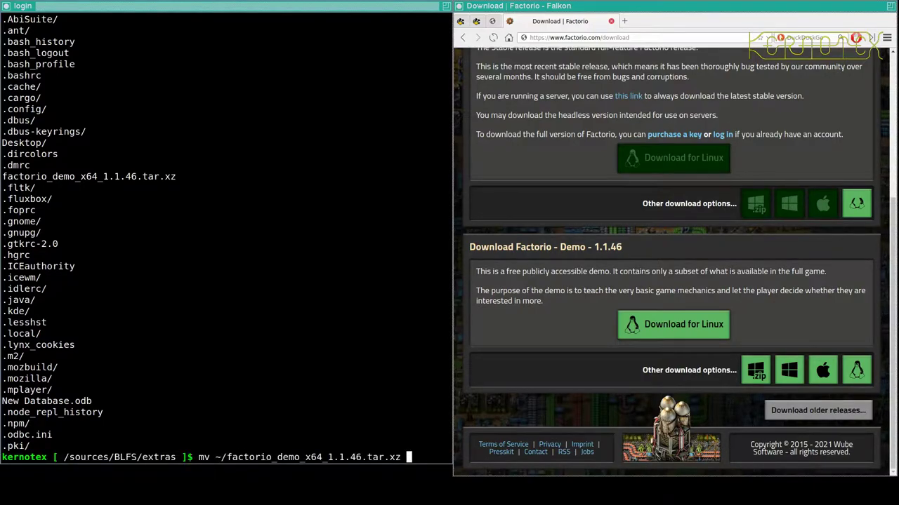
type(".")
key("Return")
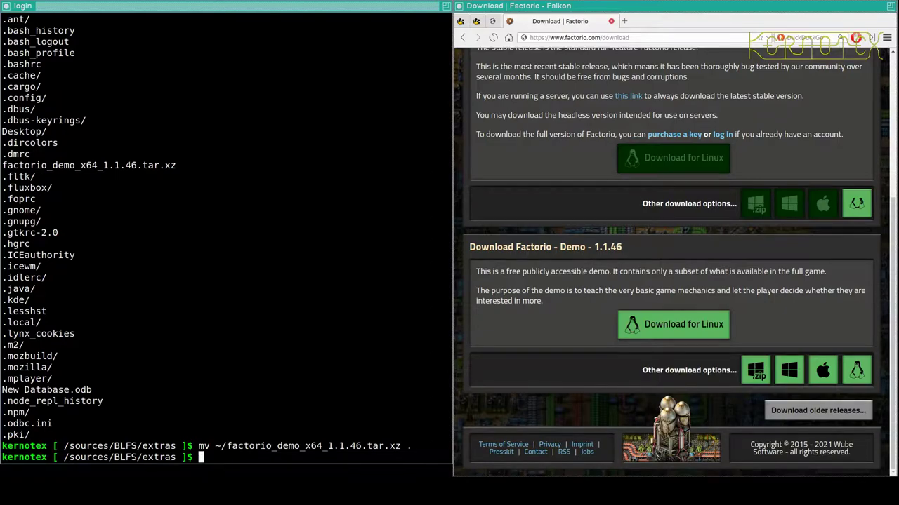
type("tar -")
key("BackSpace")
key("BackSpace")
key("BackSpace")
key("BackSpace")
key("BackSpace")
Step: Move factorio_demo_x64_1.1.46.tar.xz from the extras directory back to the home directory
type("mv fa")
key("Tab")
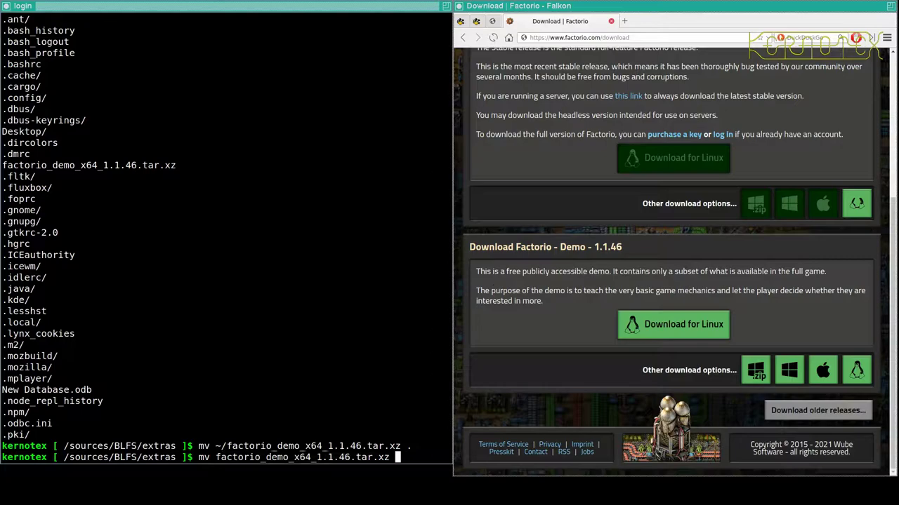
type("~")
key("Return")
Step: Change to the home directory and extract factorio_demo_x64_1.1.46.tar.xz with tar using the xvf options
type("cd")
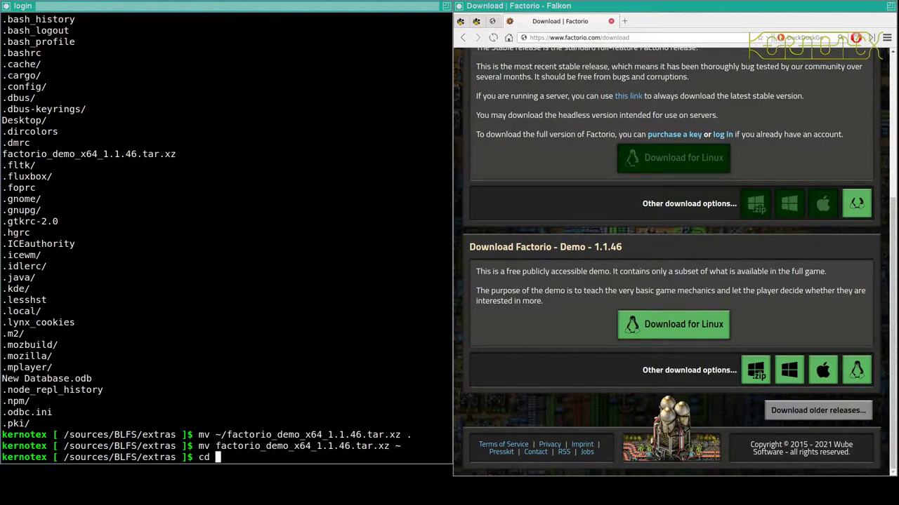
key("Return")
type("tar -")
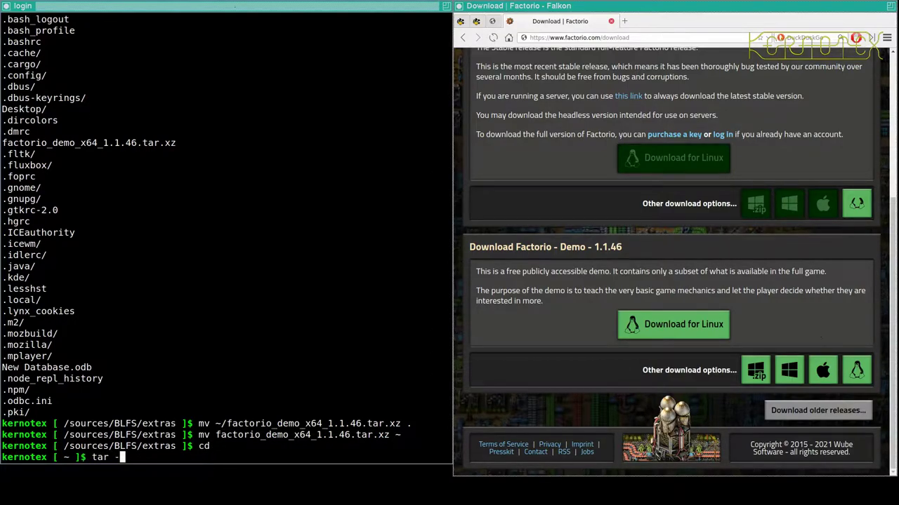
type("xvf fa")
key("Tab")
key("Return")
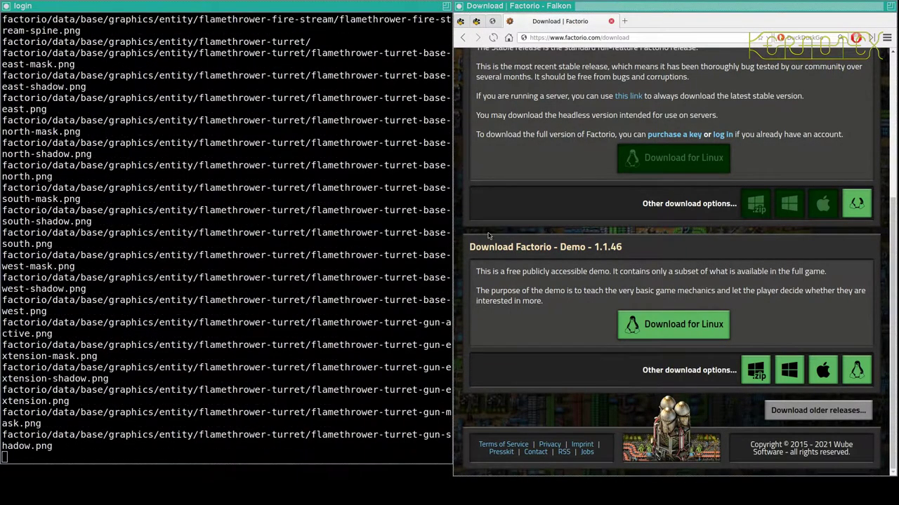
Step: Open the Factorio website's Help page in Falkon and read through the troubleshooting topics
scroll(489, 236, "up", 5)
scroll(631, 135, "up", 1)
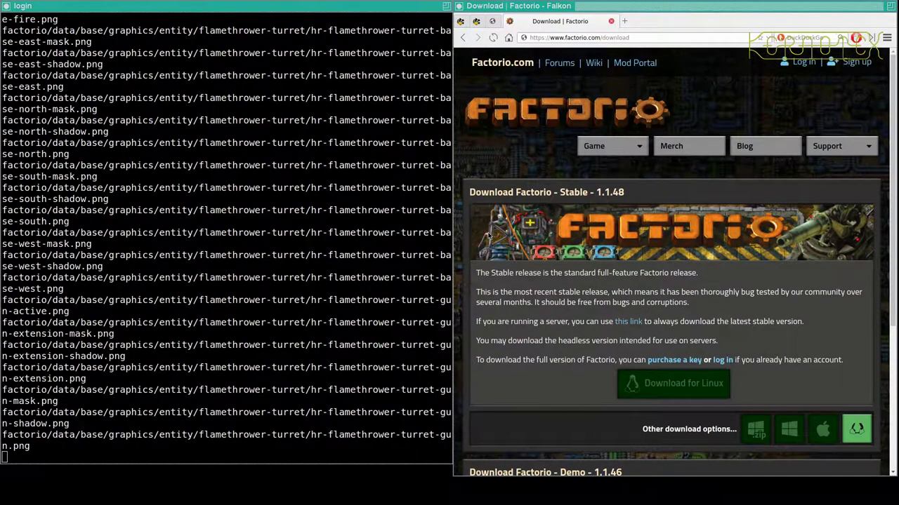
mouse_move(622, 148)
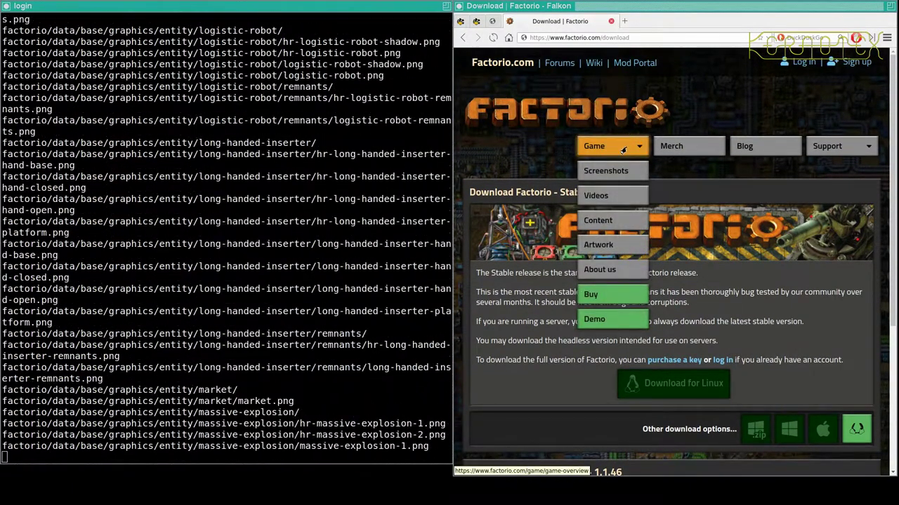
mouse_move(836, 148)
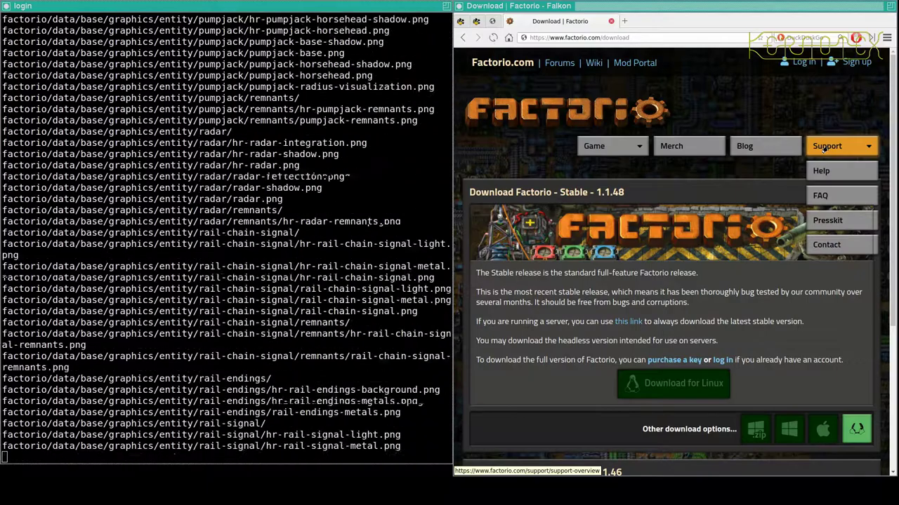
left_click(827, 179)
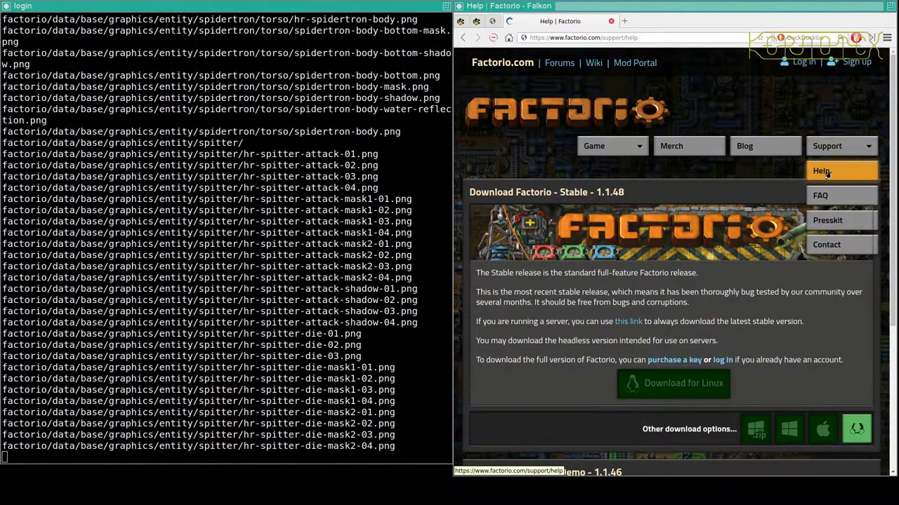
scroll(798, 205, "down", 2)
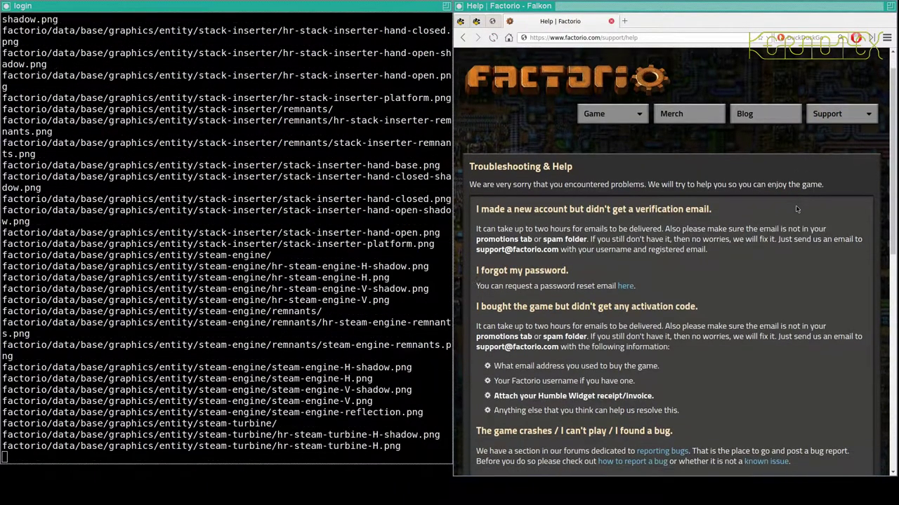
scroll(796, 208, "down", 2)
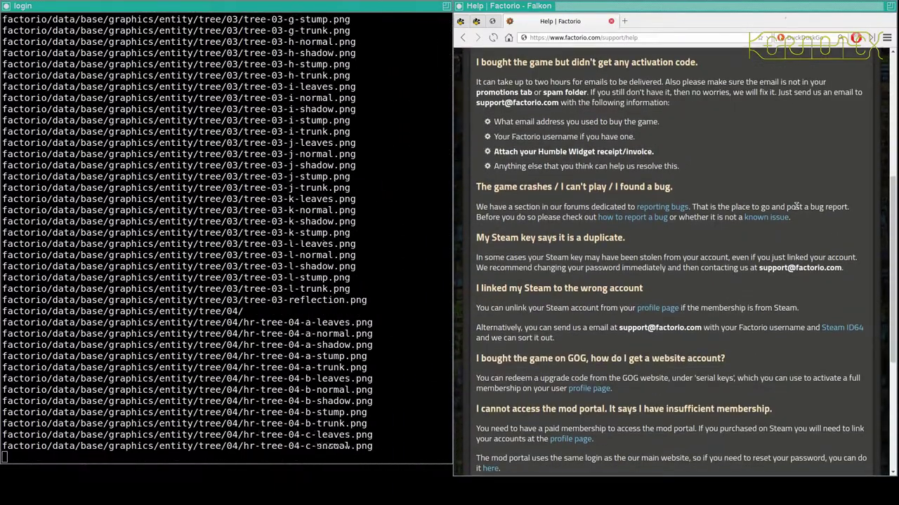
scroll(796, 206, "down", 4)
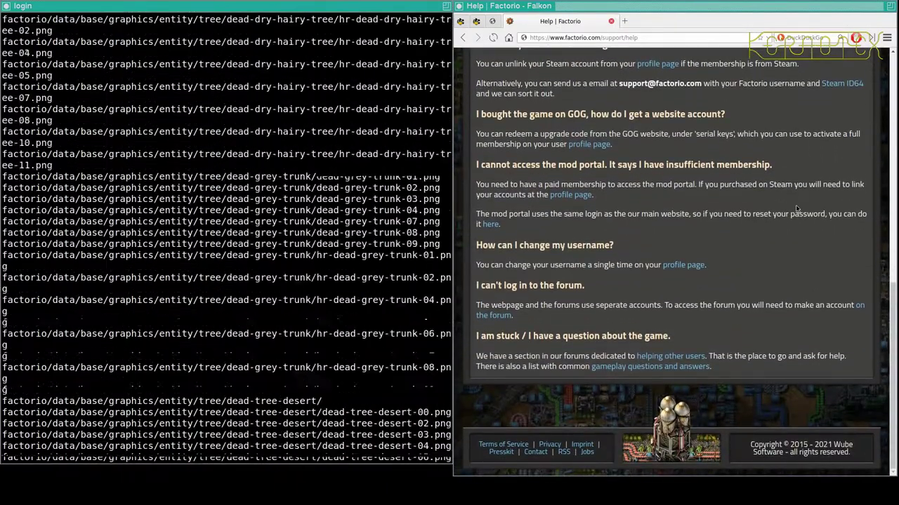
scroll(796, 208, "up", 2)
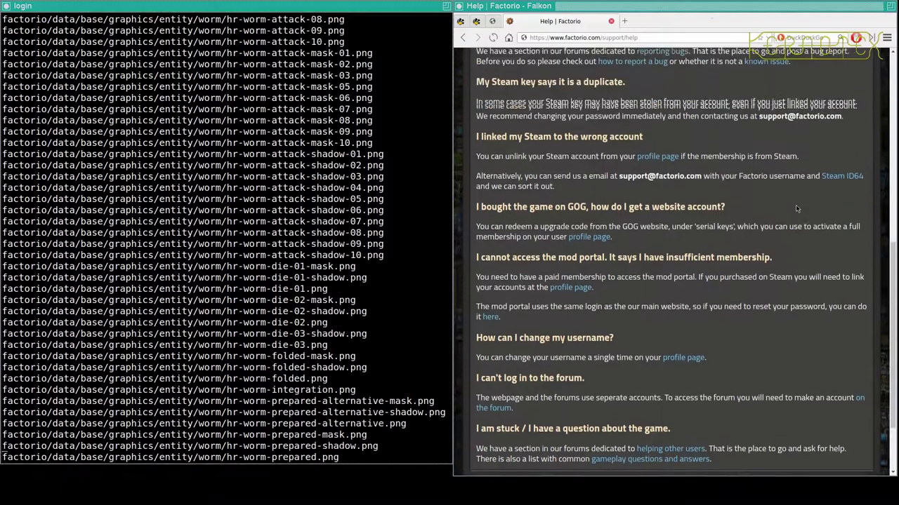
scroll(796, 209, "up", 5)
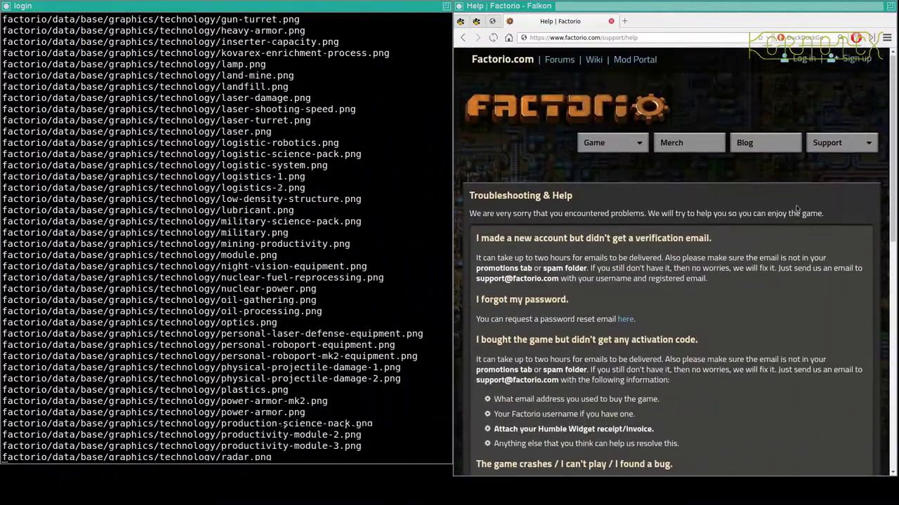
Step: Open the Factorio support FAQ and look through the list of frequently asked questions
left_click(832, 143)
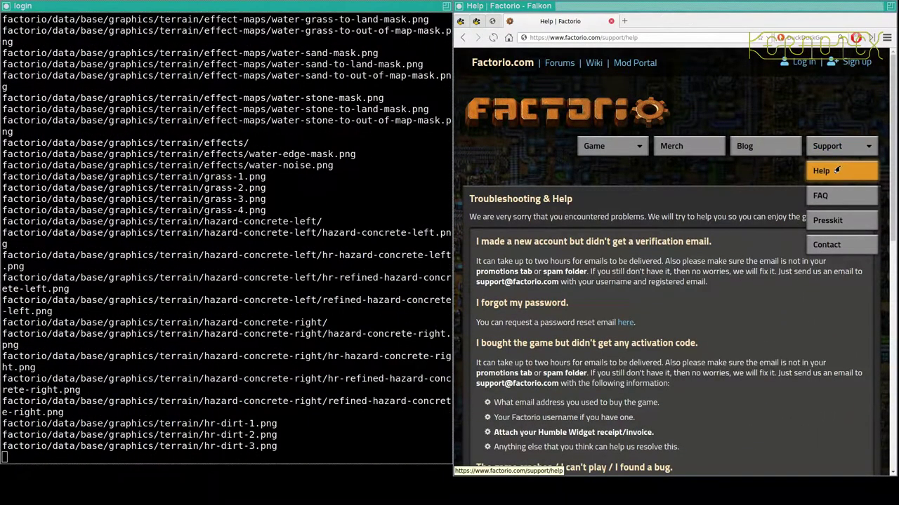
left_click(815, 197)
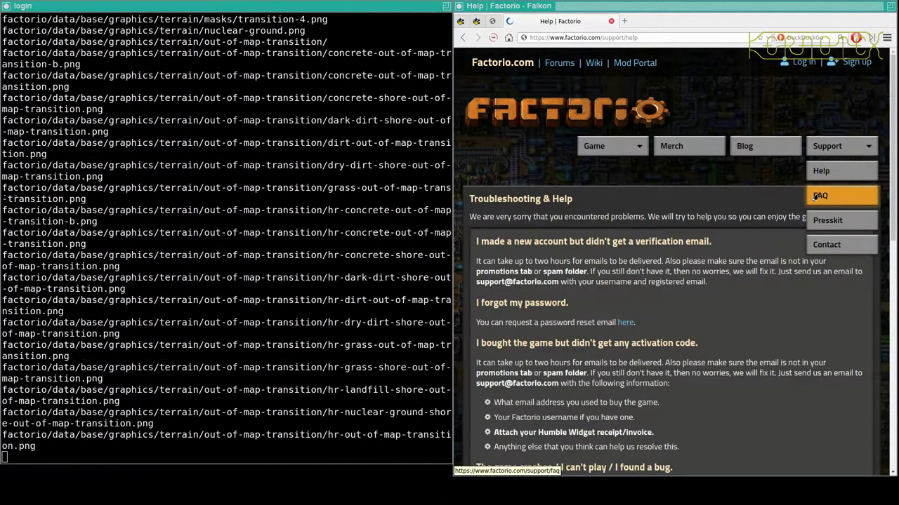
scroll(817, 198, "down", 2)
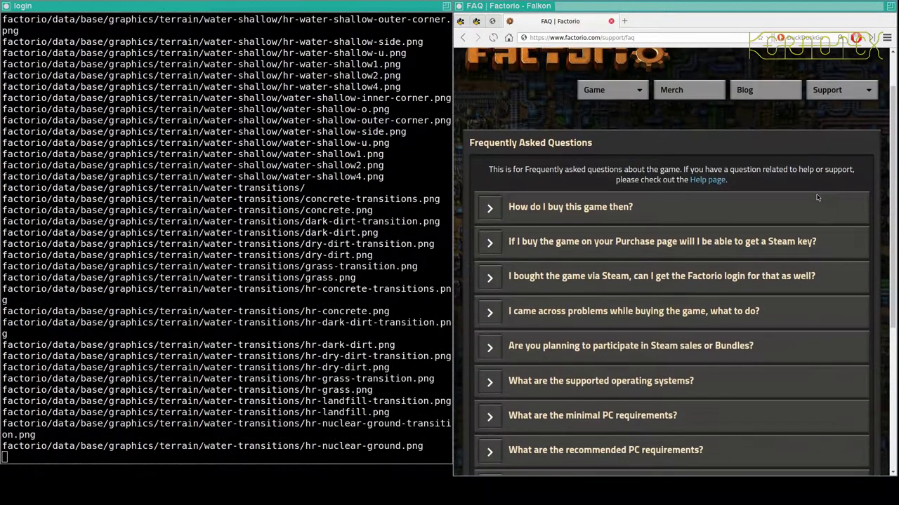
scroll(817, 198, "down", 5)
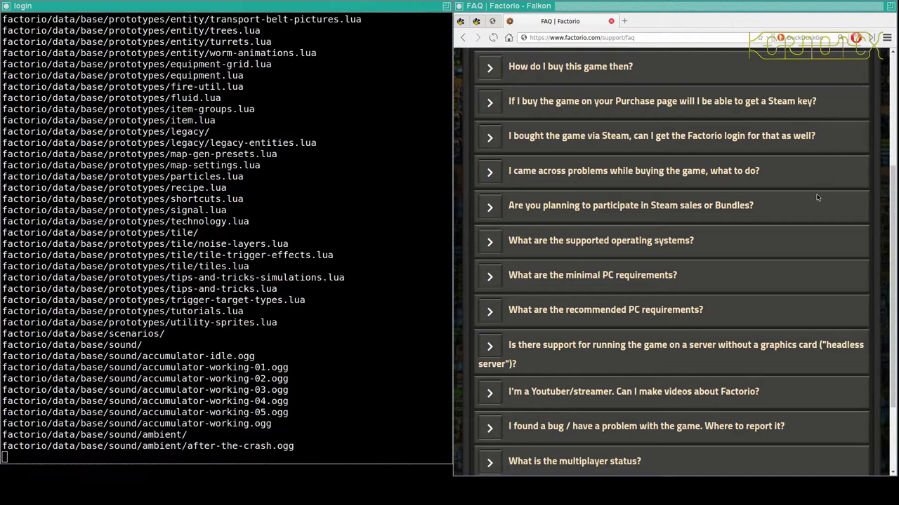
scroll(816, 198, "down", 2)
scroll(817, 198, "up", 8)
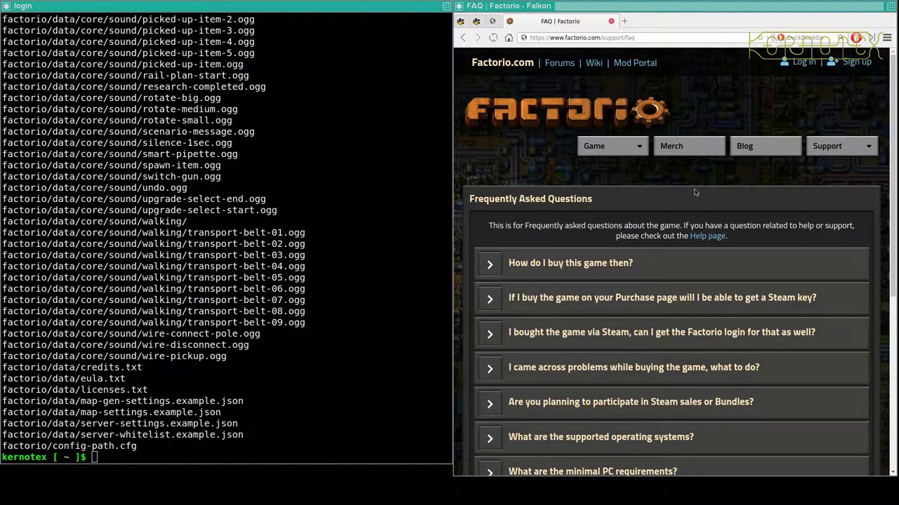
Step: Change into the extracted factorio directory in the terminal and list its contents
left_click(314, 244)
type("cd factorio")
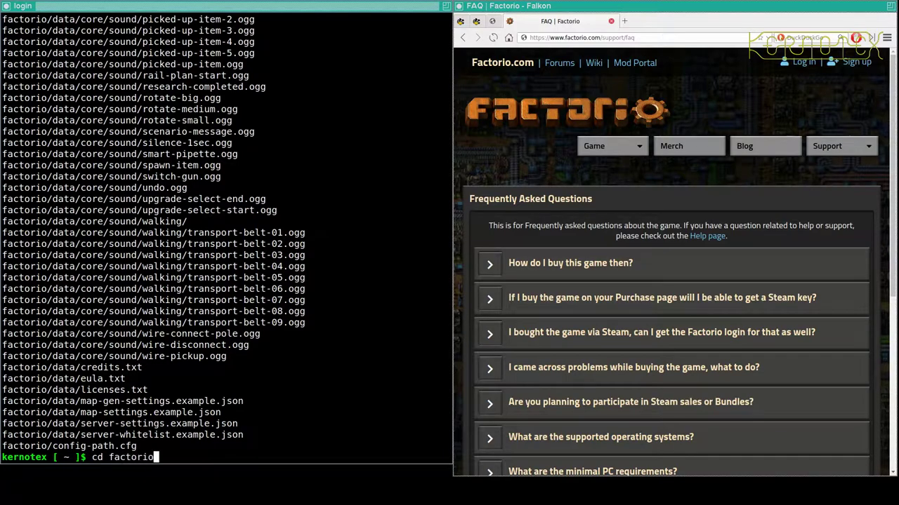
key("Return")
type("ls")
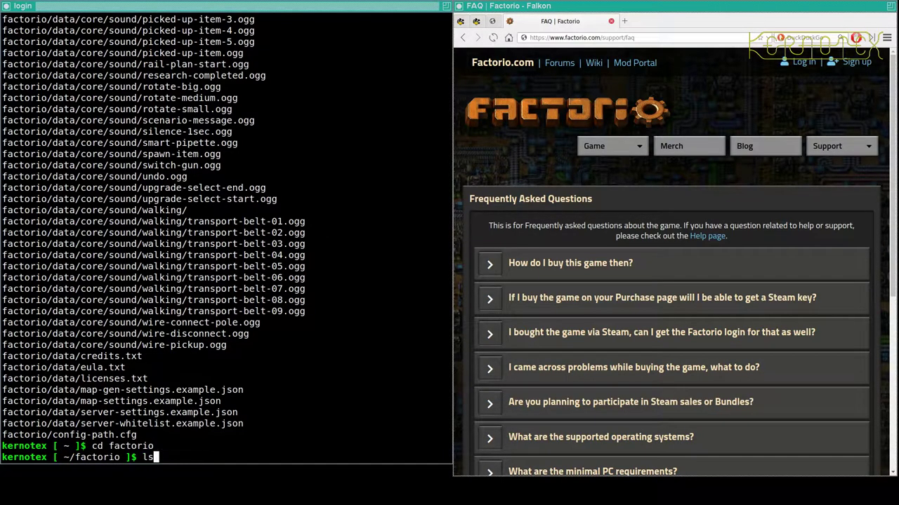
key("Return")
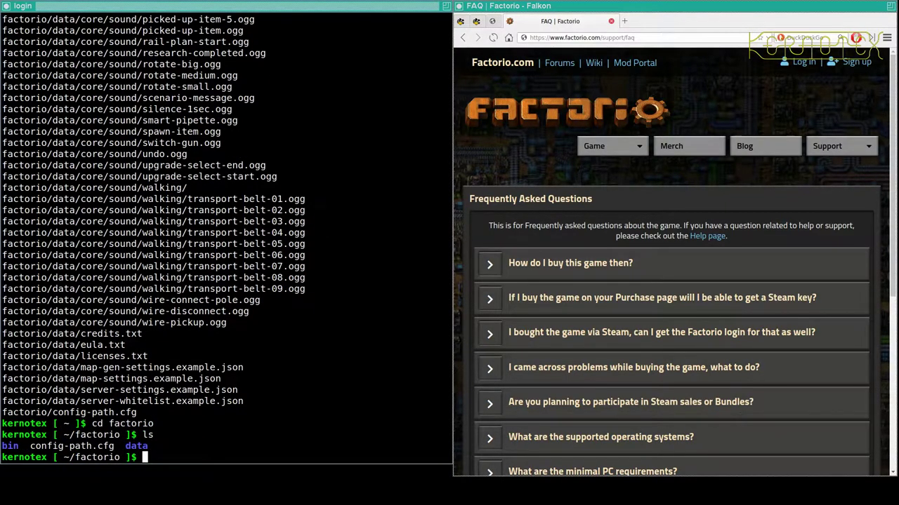
Step: Change into the bin directory and list what it contains
type("cd bin")
key("Return")
type("ls")
key("Return")
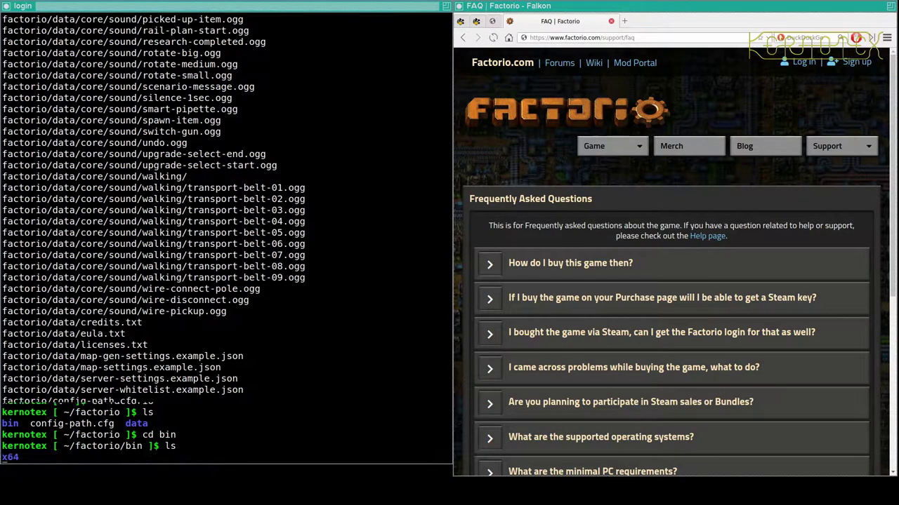
Step: Change into the x64 directory and list its contents, including a long listing with ls -l
type("cd x64/")
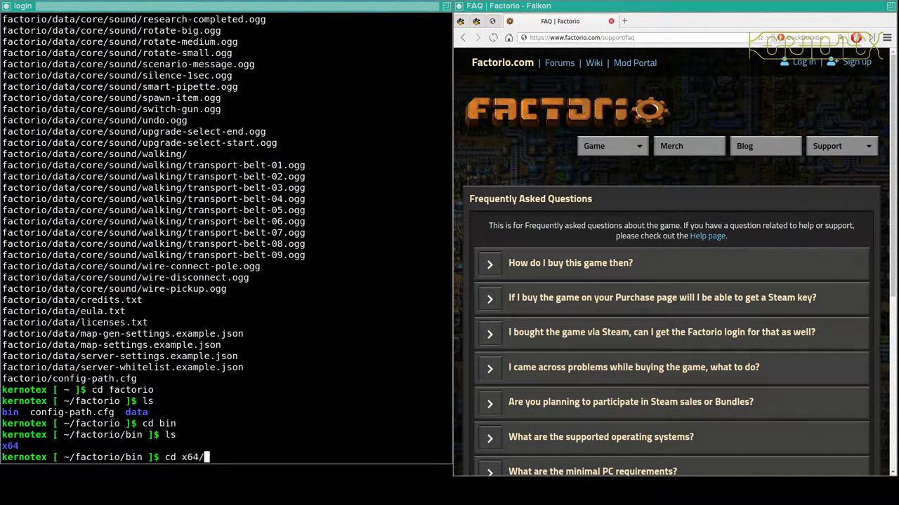
key("Return")
type("ls")
key("Return")
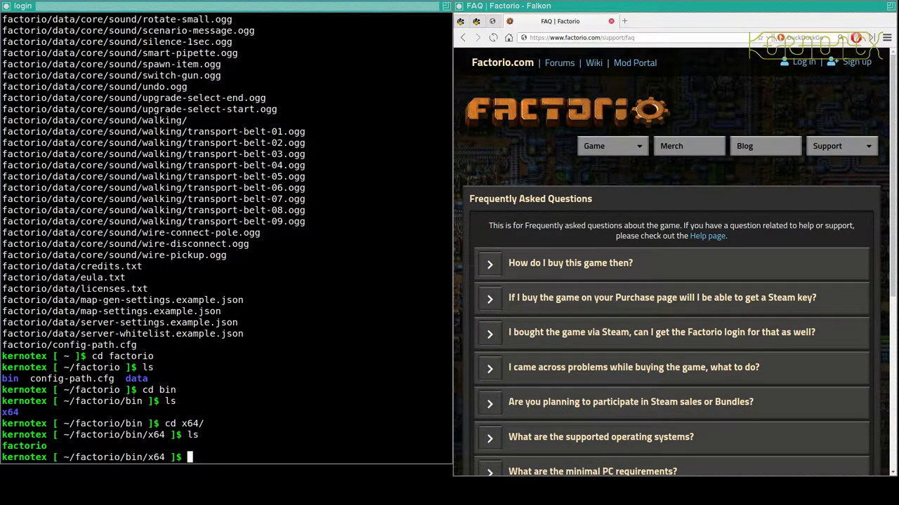
type("ls -l")
key("Return")
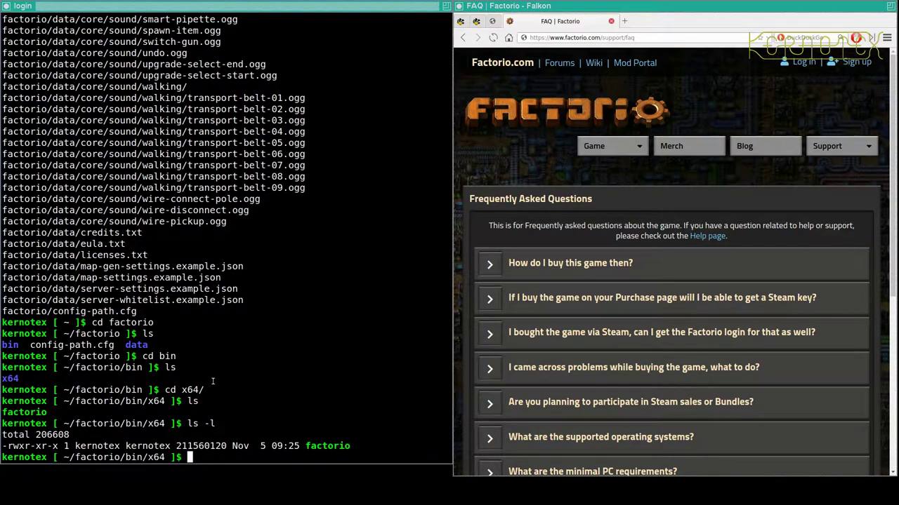
Step: Launch the Factorio demo by running the ./factorio executable from the x64 directory
type("./fa")
key("Tab")
key("Return")
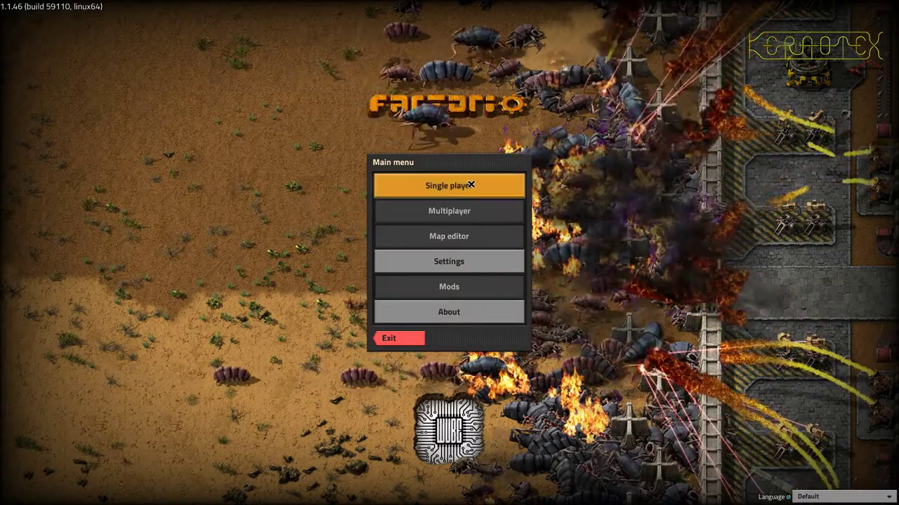
Step: Start a new single-player Tutorial game at the Crash level and dismiss the opening hint
left_click(470, 185)
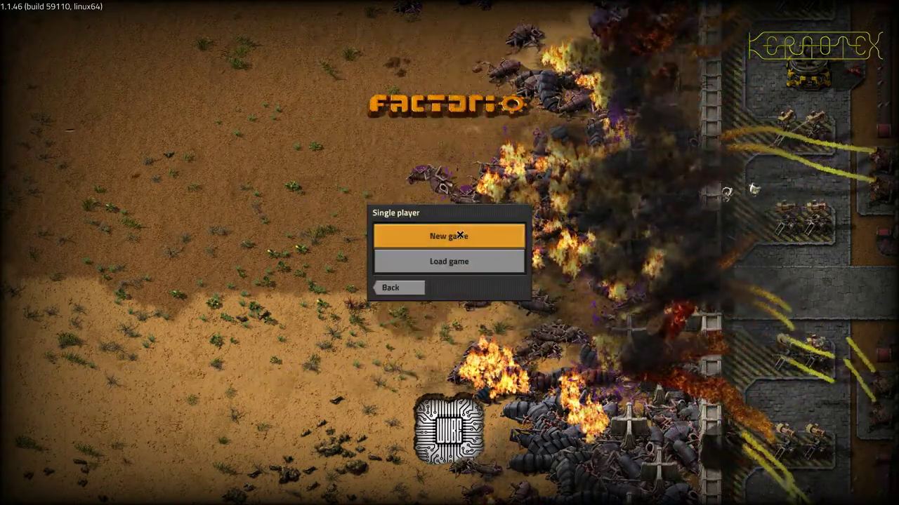
left_click(460, 236)
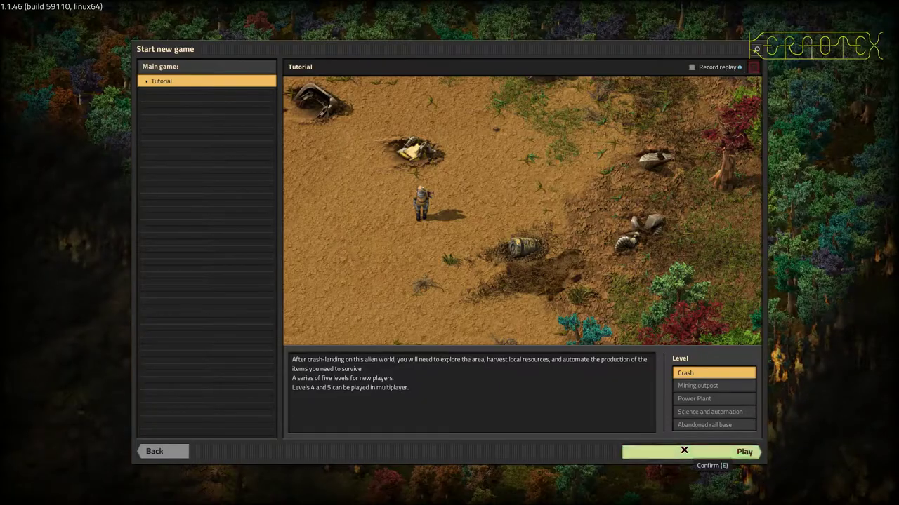
left_click(683, 453)
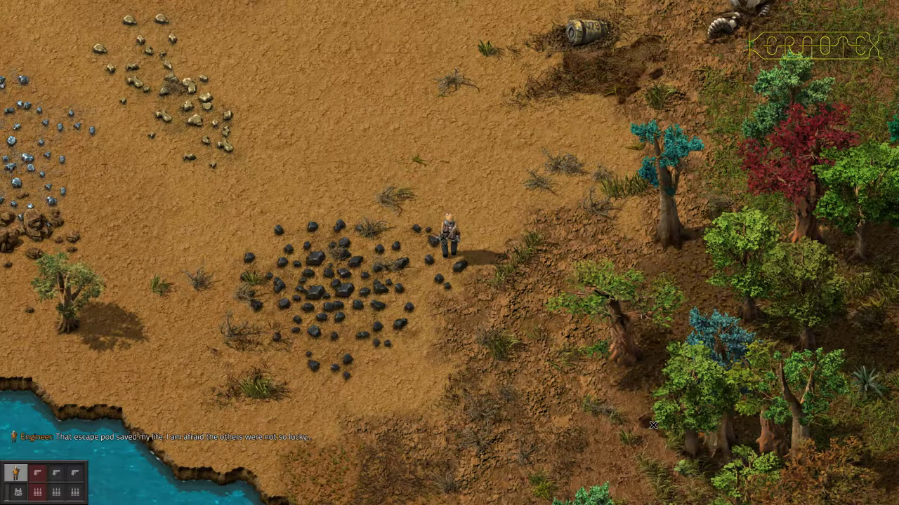
scroll(466, 293, "down", 8)
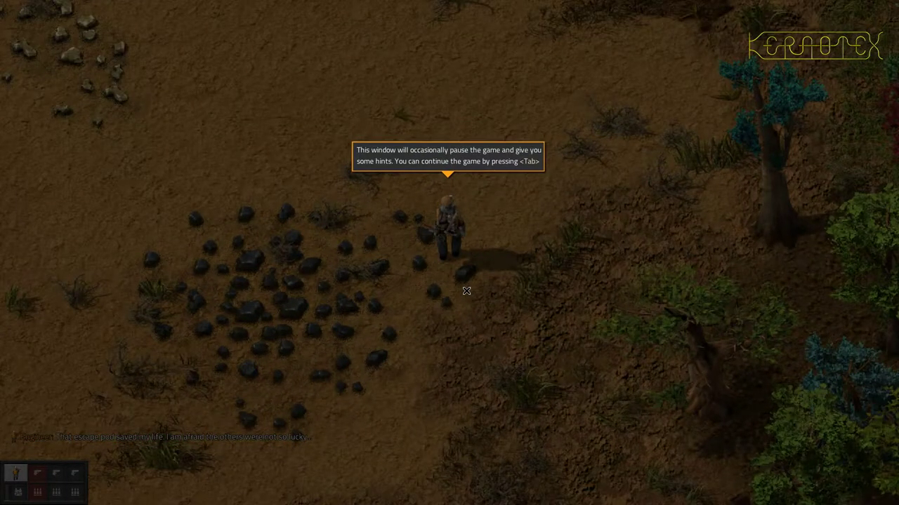
key("Tab")
left_click(467, 291)
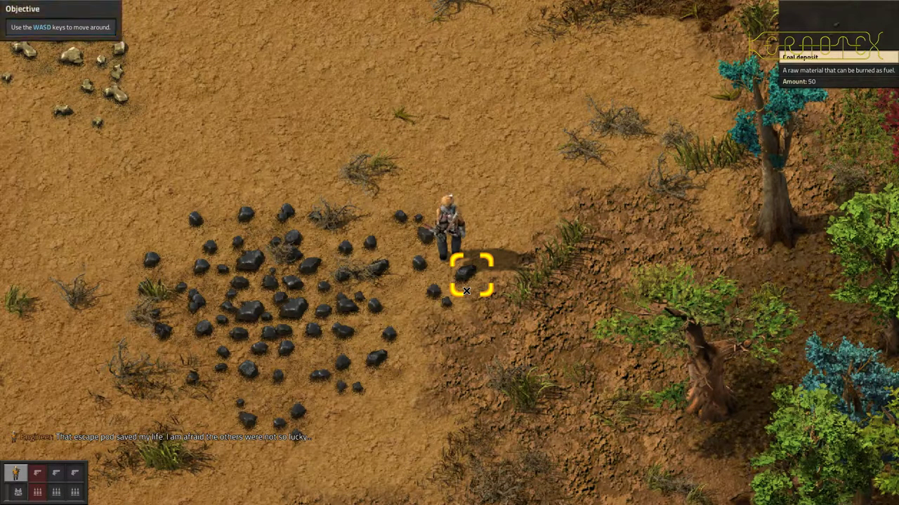
Step: Walk the engineer away from the coal deposit and around the open sand to complete the movement objective
key("w")
key("a")
scroll(466, 291, "down", 10)
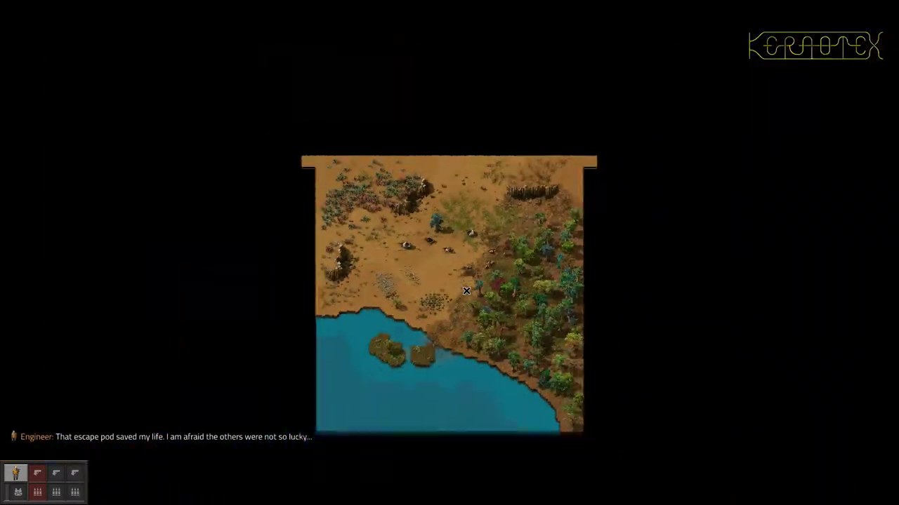
key("w")
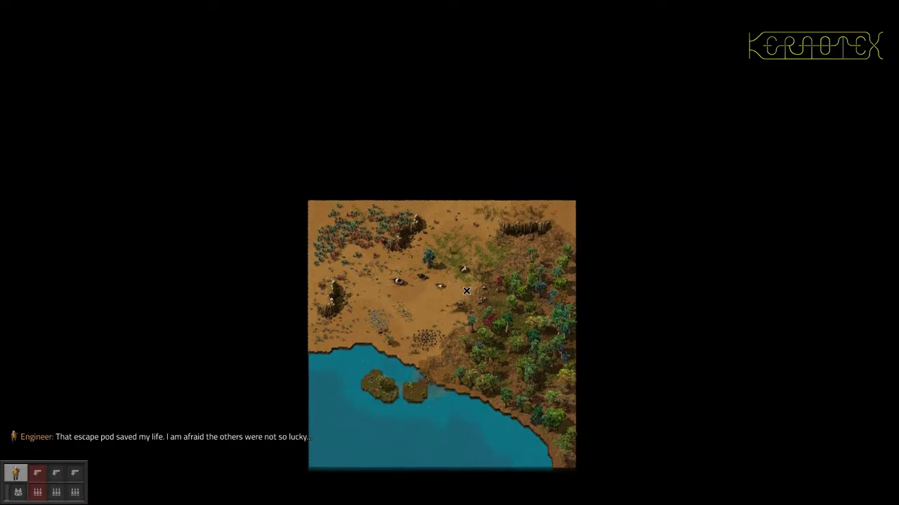
key("a")
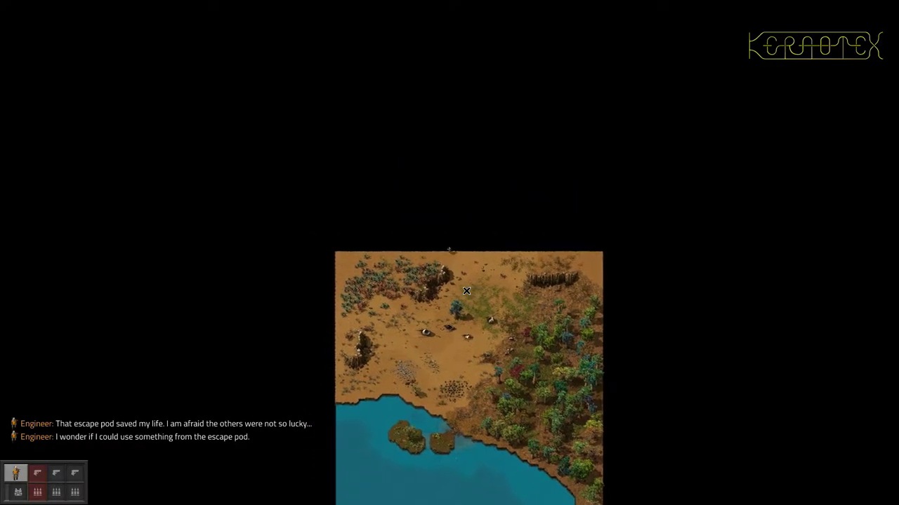
key("s")
key("d")
key("s")
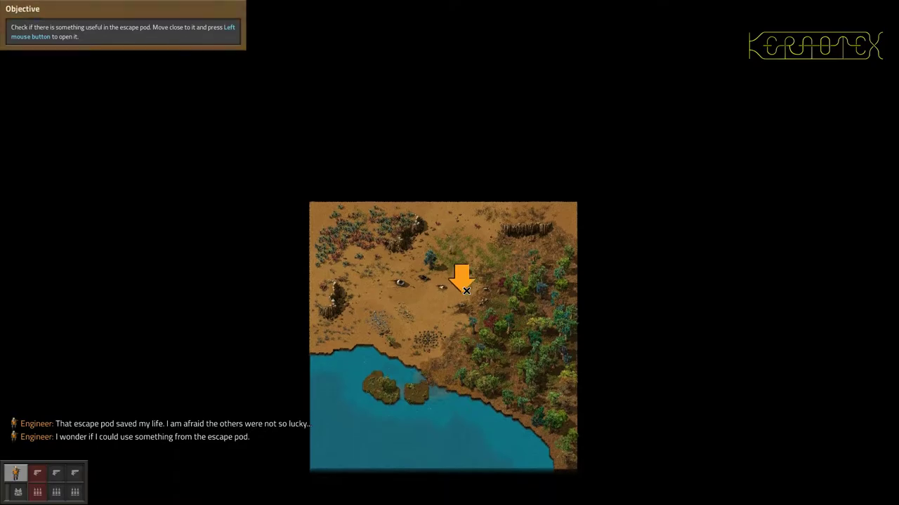
Step: Walk the engineer up to the escape pod and circle around it
scroll(466, 291, "up", 10)
scroll(466, 290, "up", 6)
key("s")
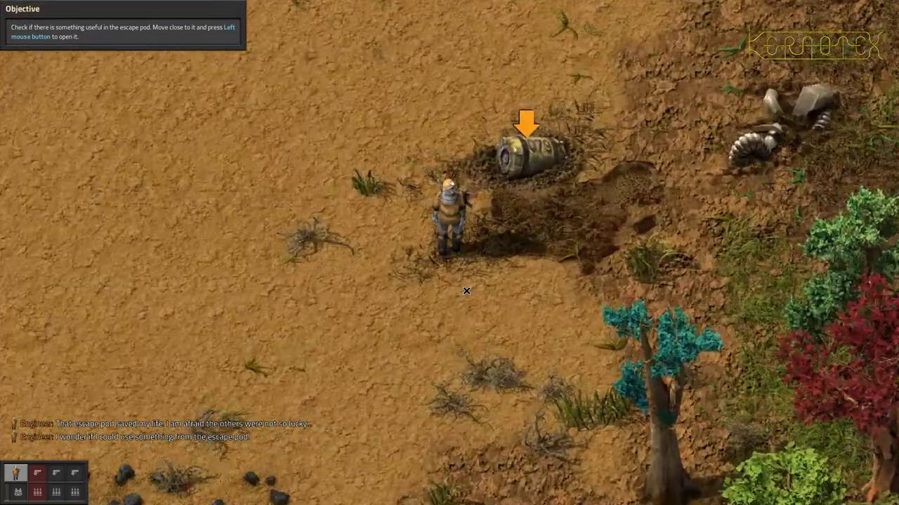
key("w")
scroll(466, 291, "down", 3)
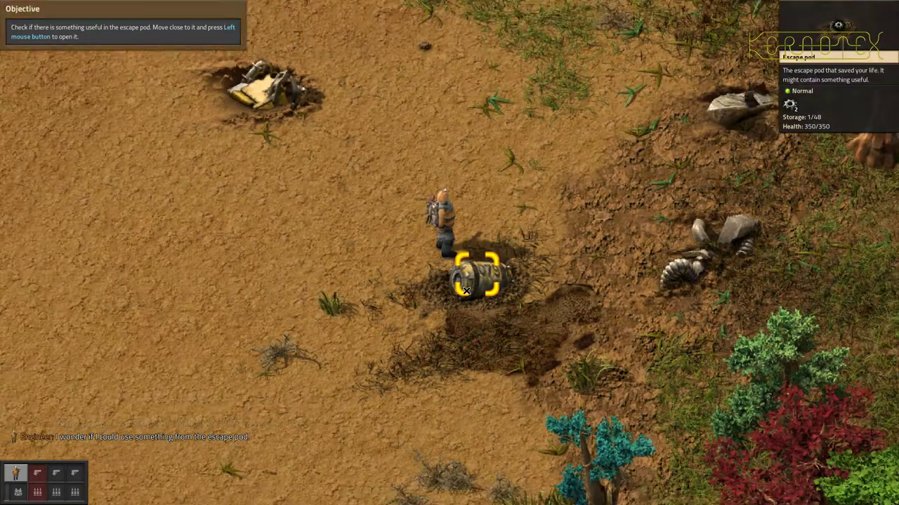
key("s")
key("w")
key("d")
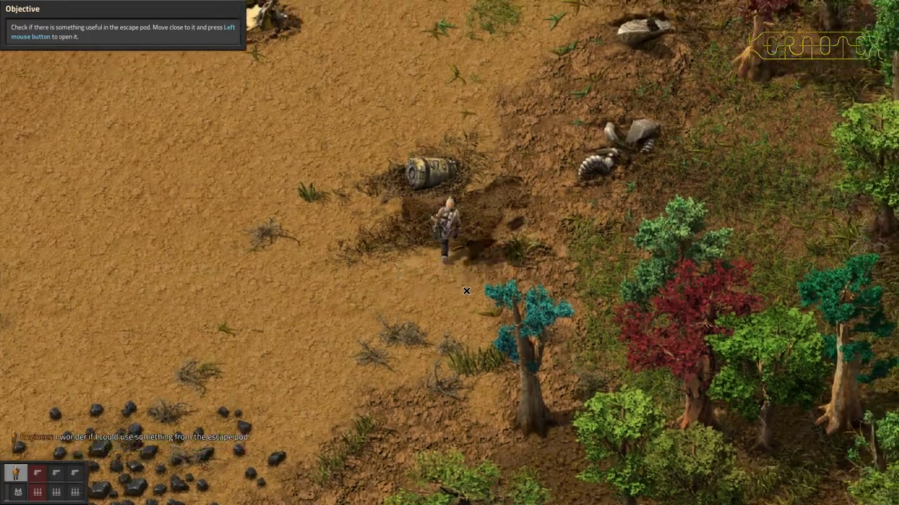
scroll(466, 290, "down", 5)
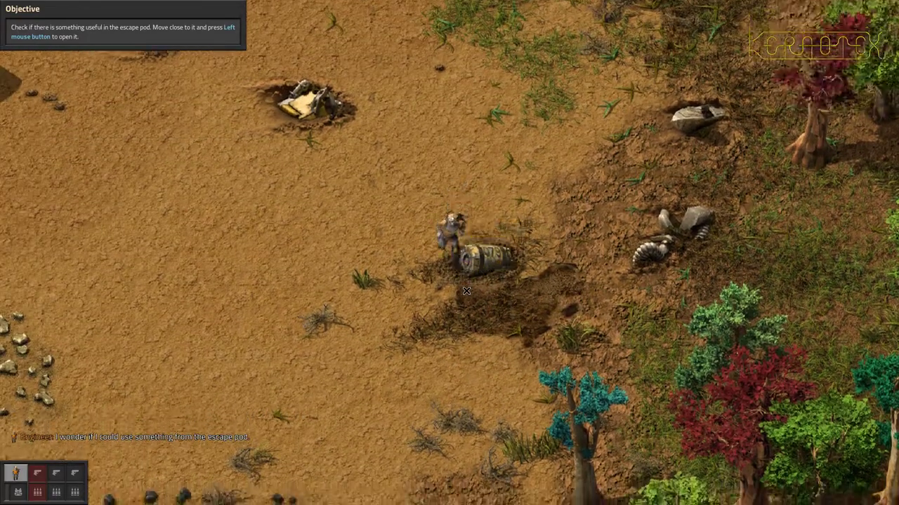
scroll(466, 291, "down", 3)
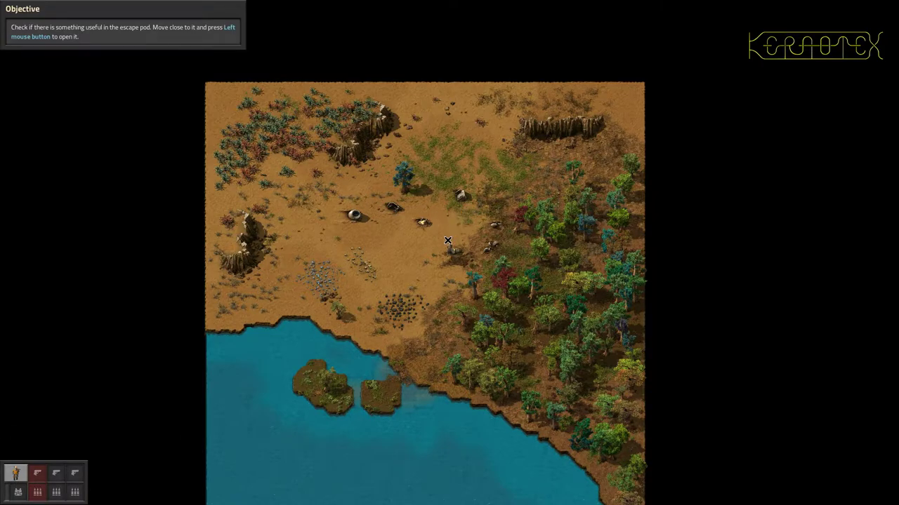
Step: Quit the tutorial game without saving and exit Factorio to the desktop
key("Escape")
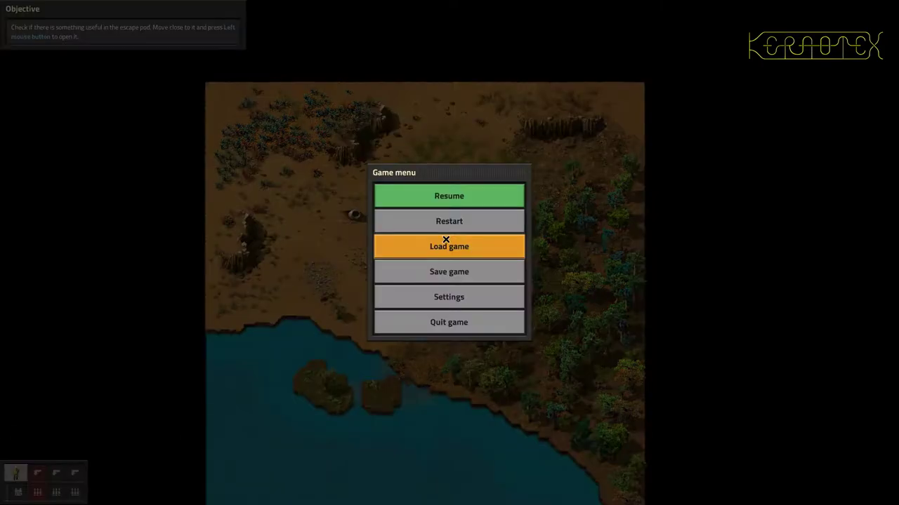
left_click(454, 323)
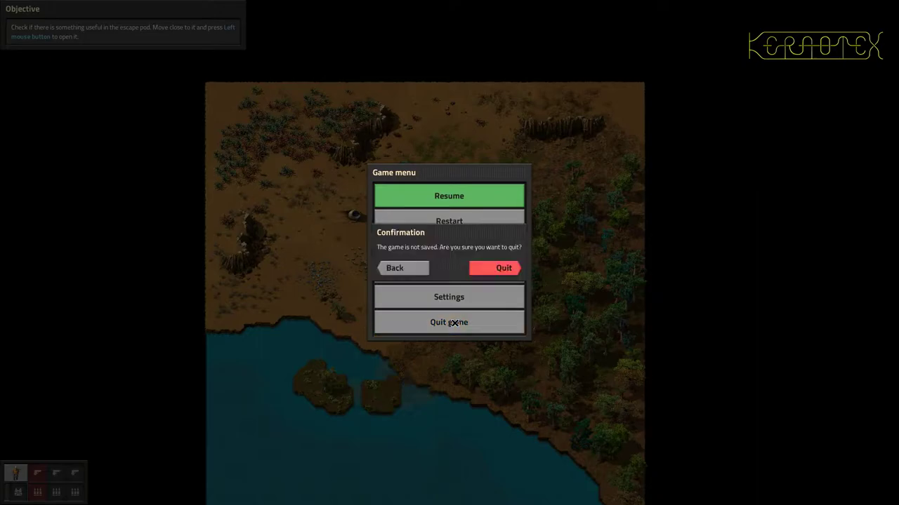
left_click(486, 271)
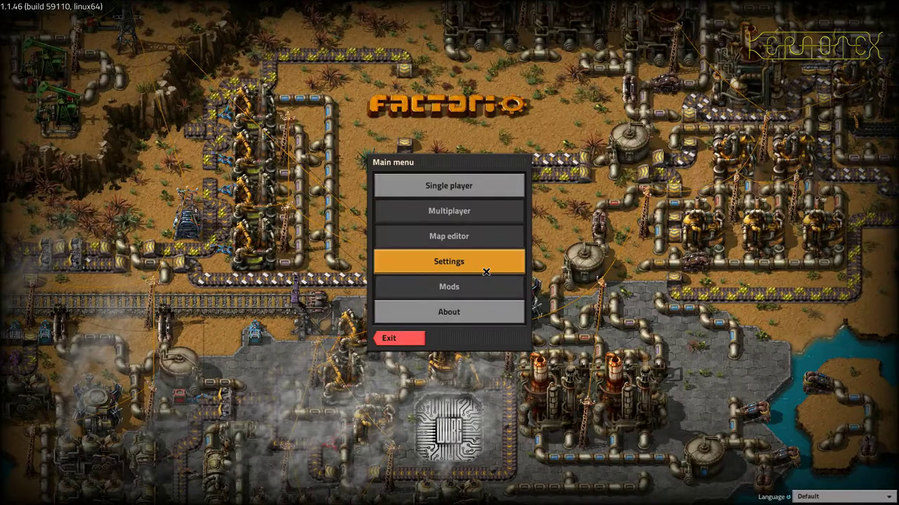
left_click(401, 338)
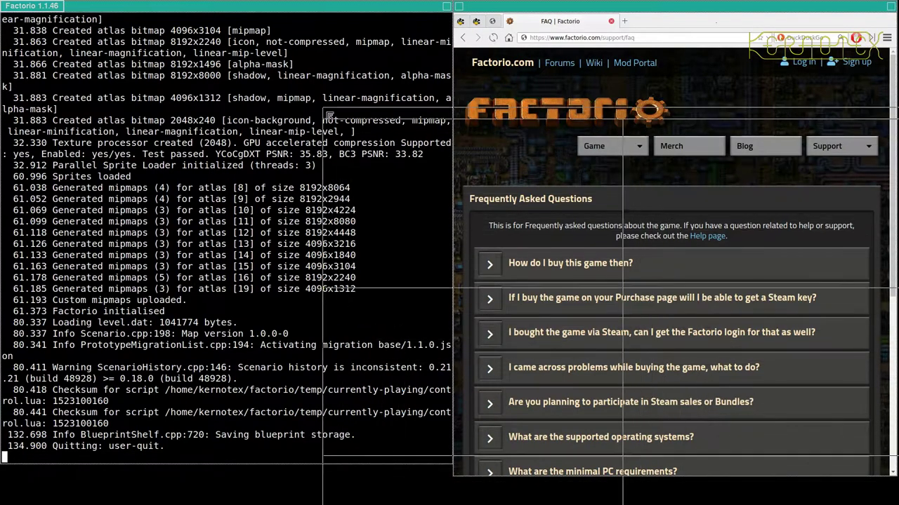